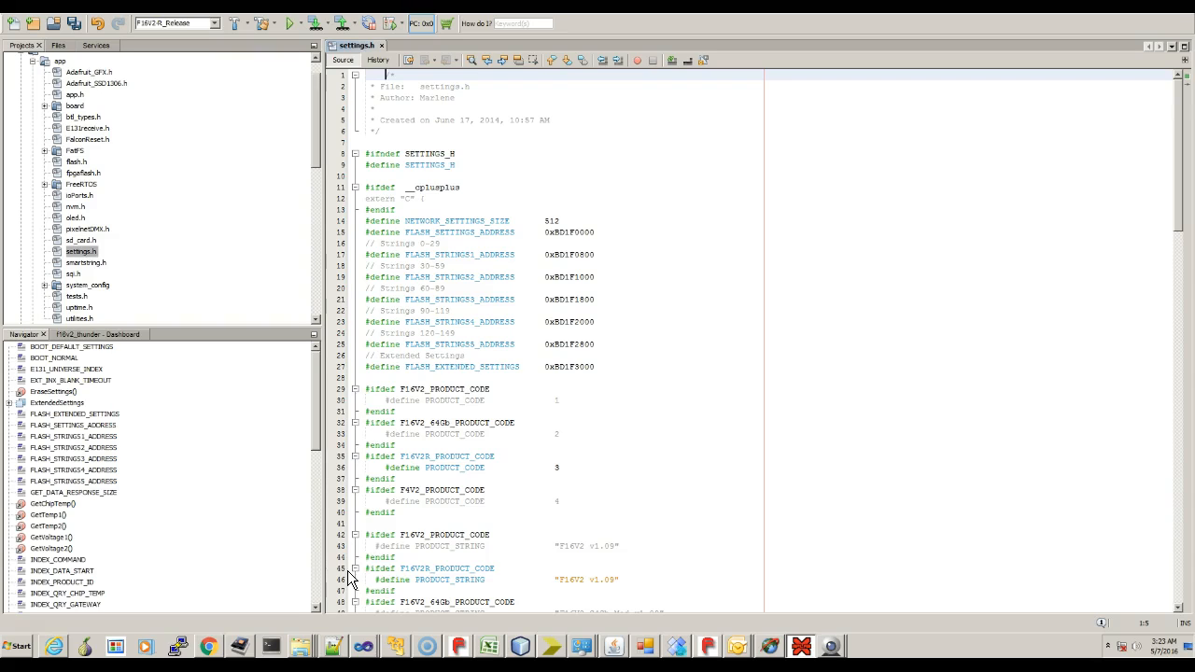
- Switch to Chrome, go to pixelcontroller.com/store/ and view the product page of the F16V2-R Pixel Controller
left_click(209, 646)
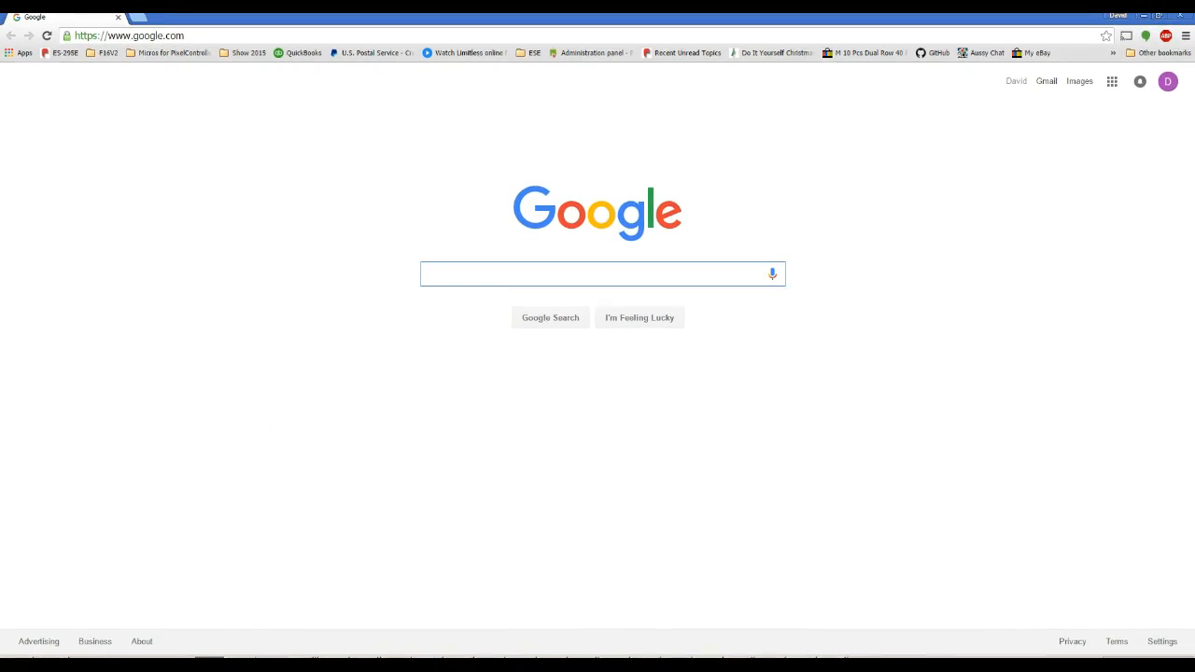
left_click(134, 38)
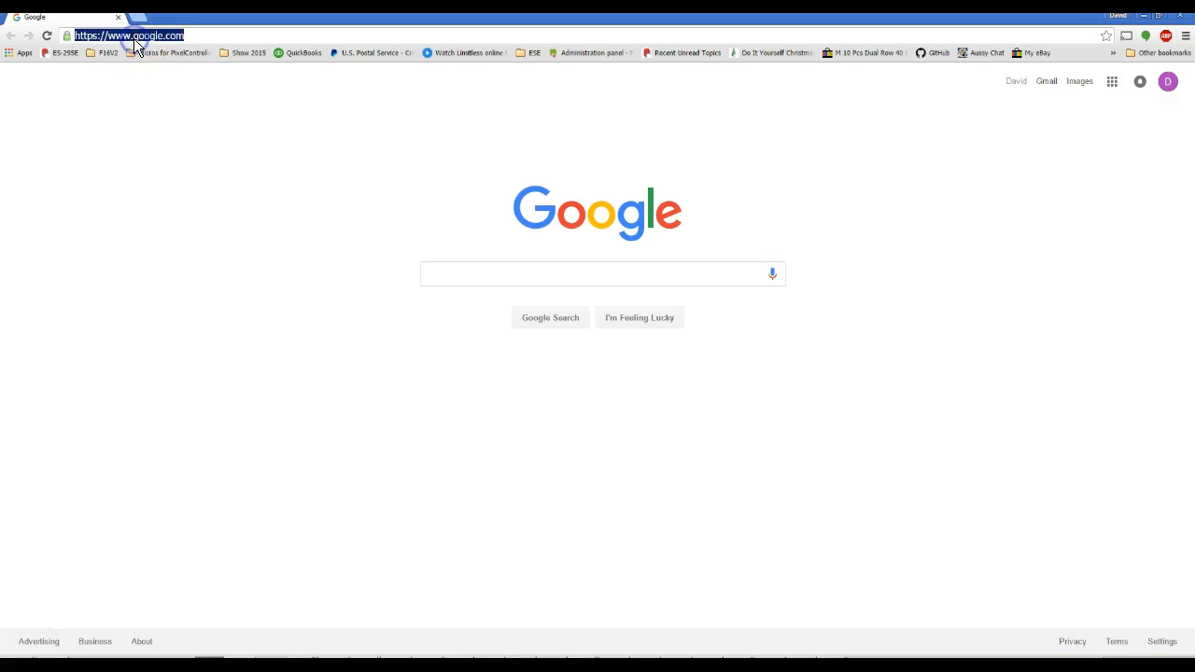
type("pixelcontroller.com/store/")
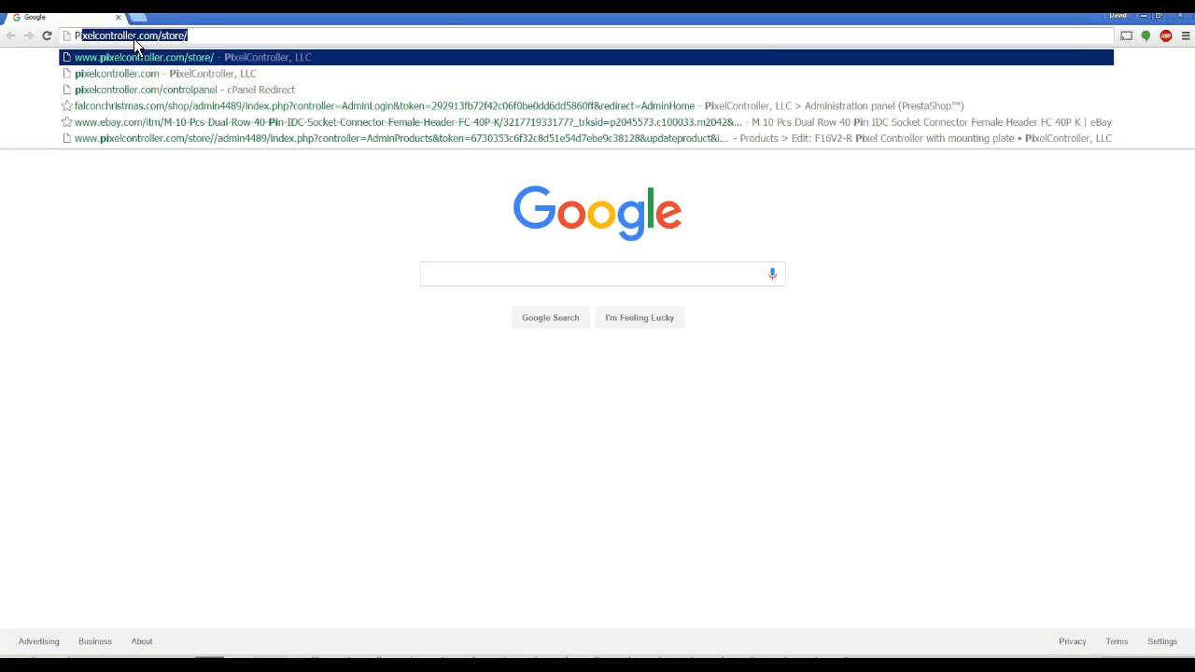
key("Return")
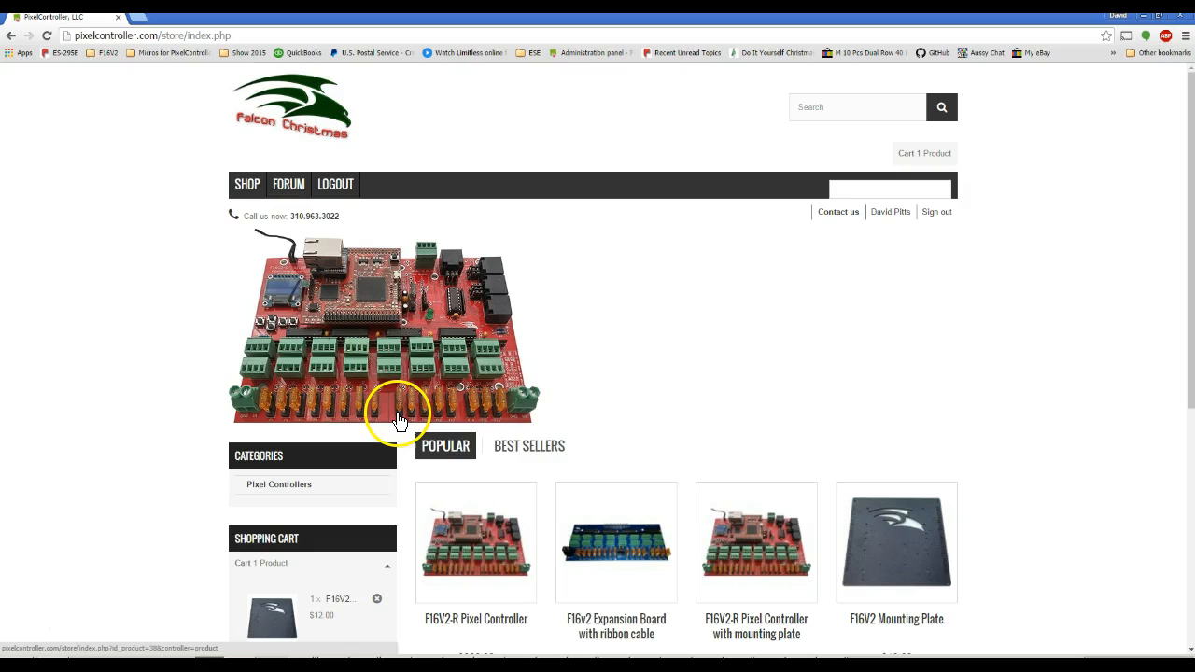
mouse_move(432, 507)
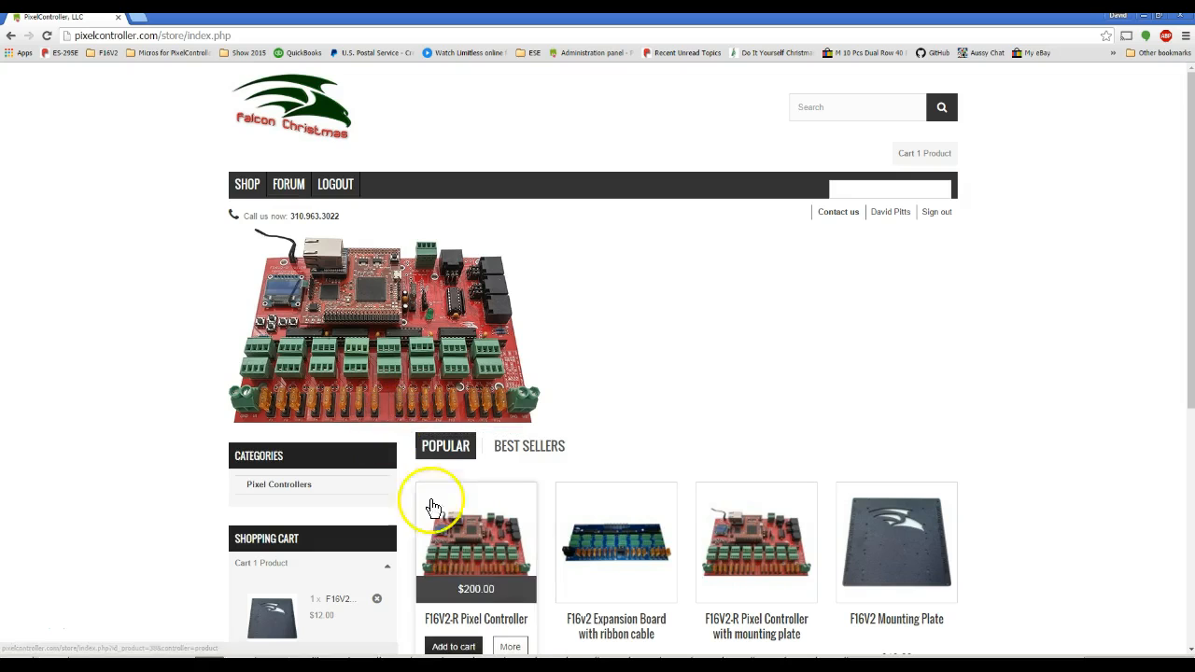
left_click(492, 556)
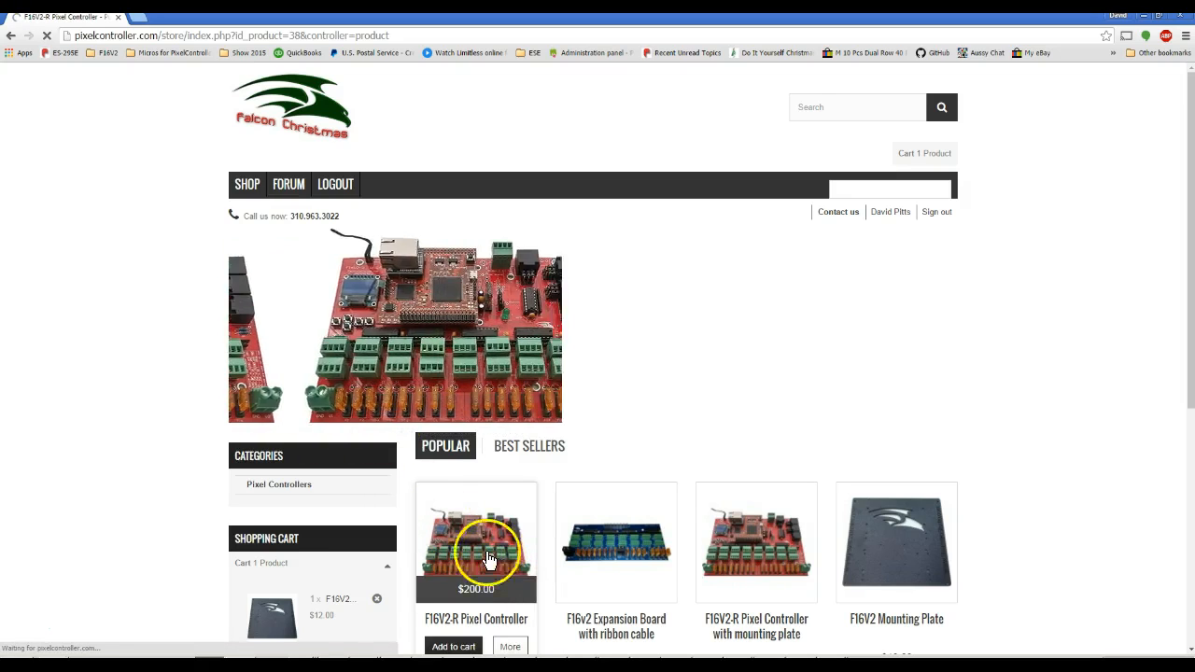
- Download the Network Firmware Updater listed among the product's downloads
scroll(454, 525, "down", 3)
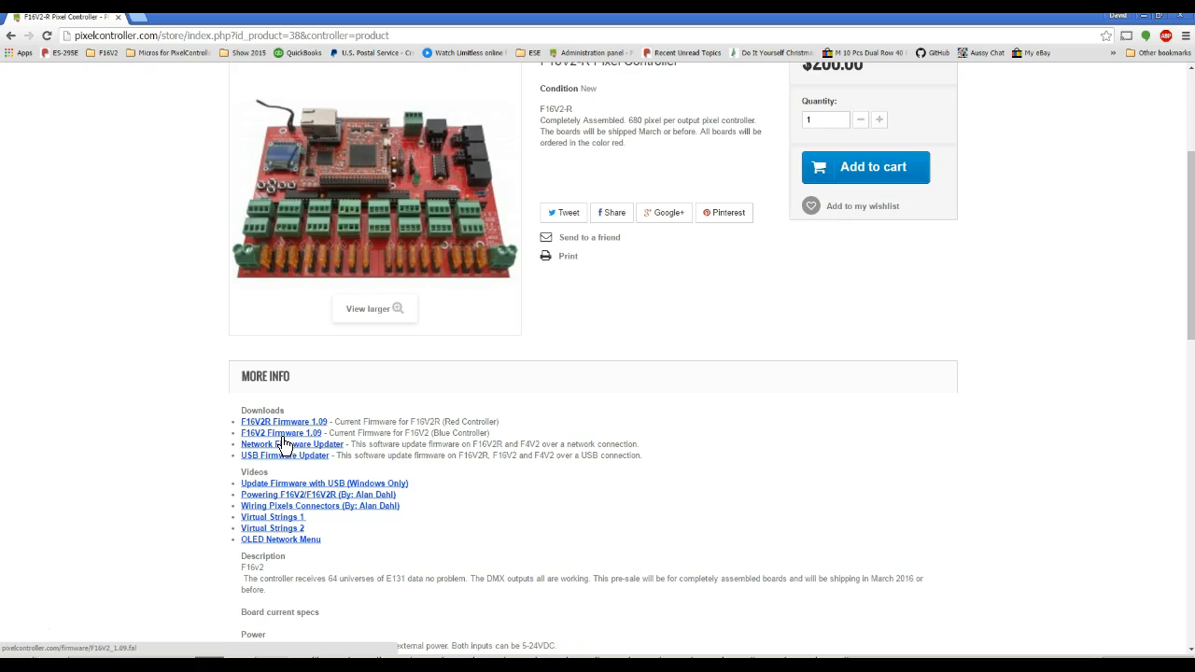
left_click(269, 391)
scroll(315, 474, "down", 7)
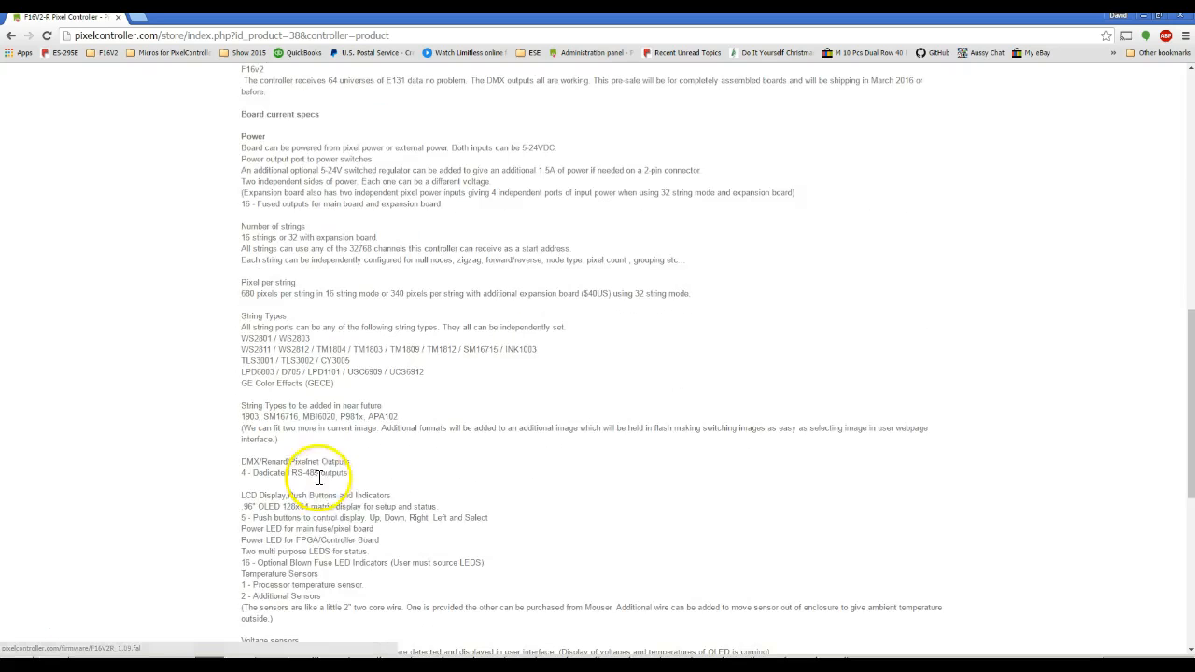
scroll(336, 550, "down", 5)
scroll(336, 546, "up", 10)
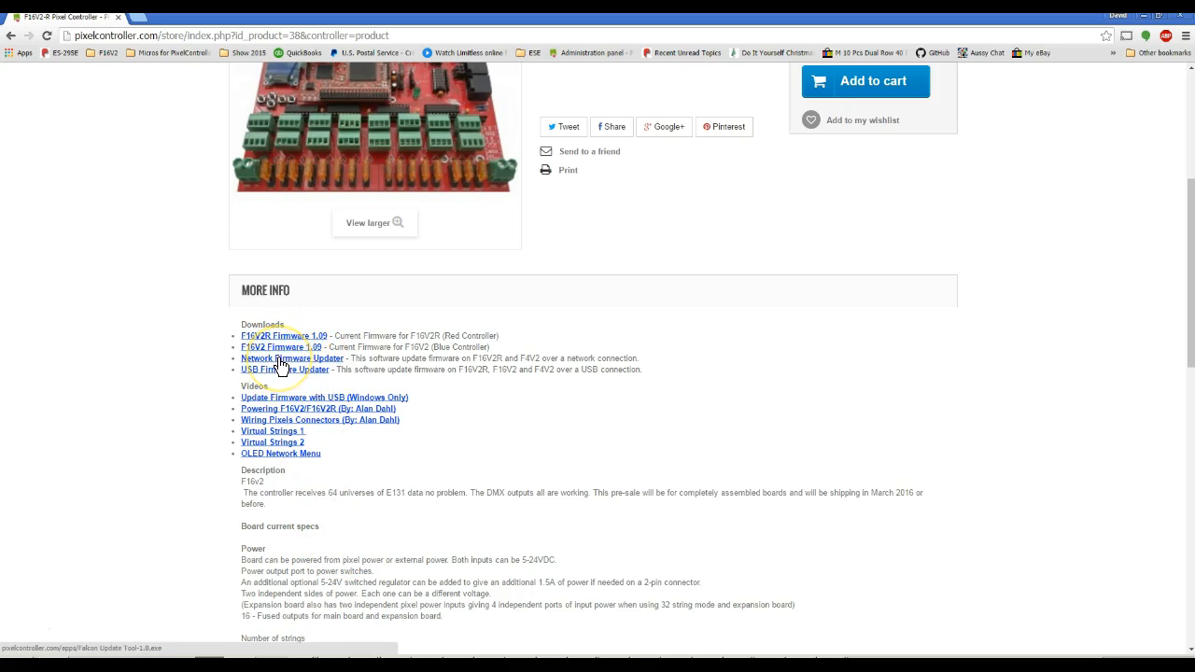
left_click(278, 358)
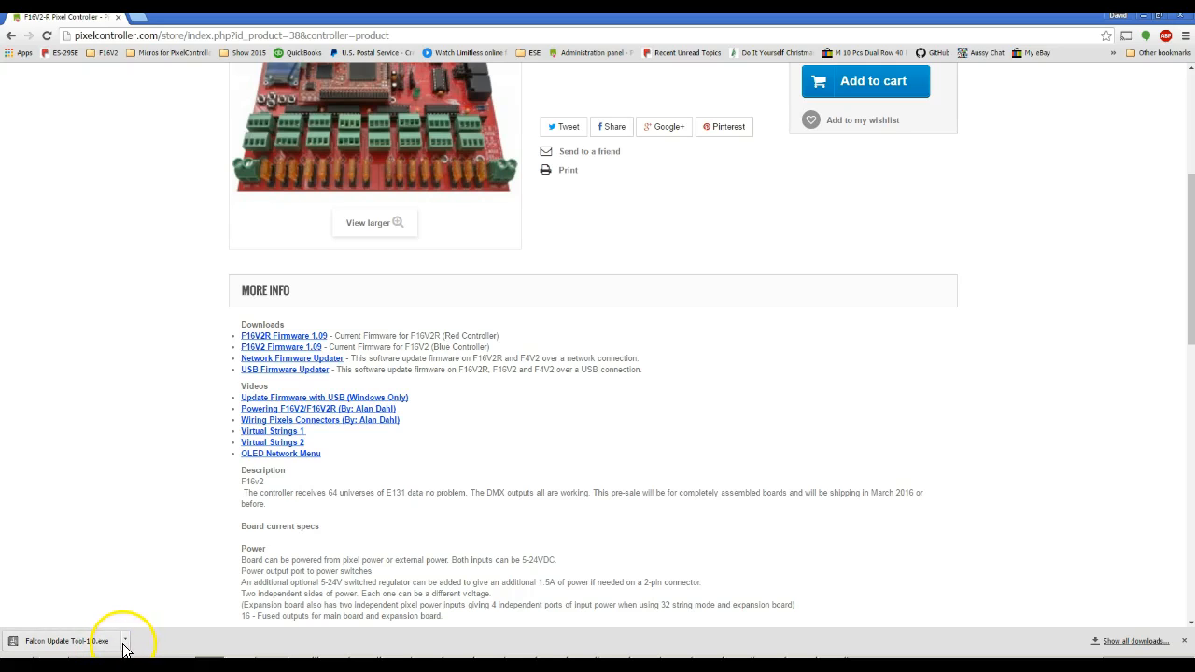
- Show the downloaded Falcon Update Tool-1.0.exe in its folder and run it as administrator
left_click(125, 642)
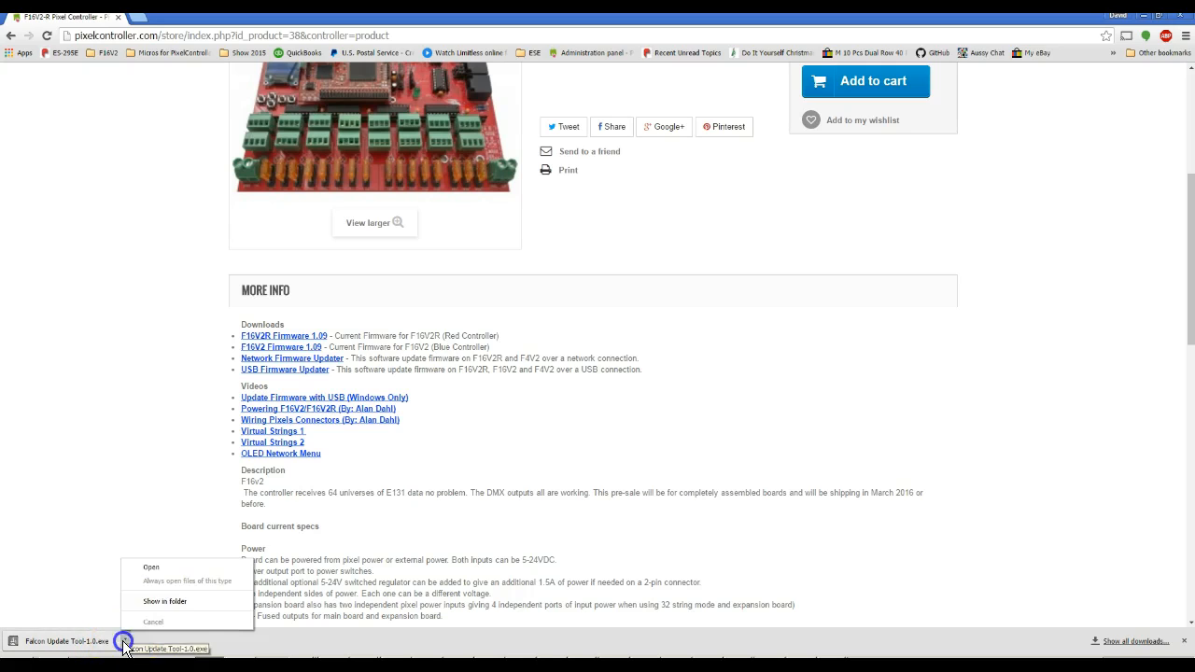
left_click(148, 602)
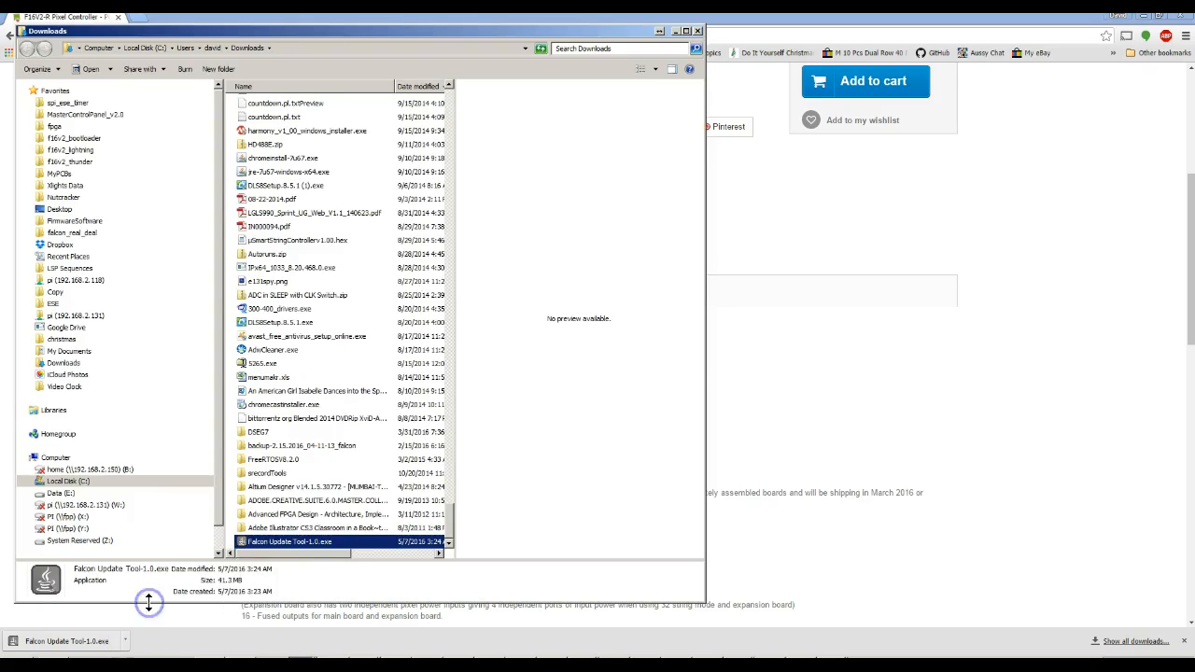
right_click(278, 543)
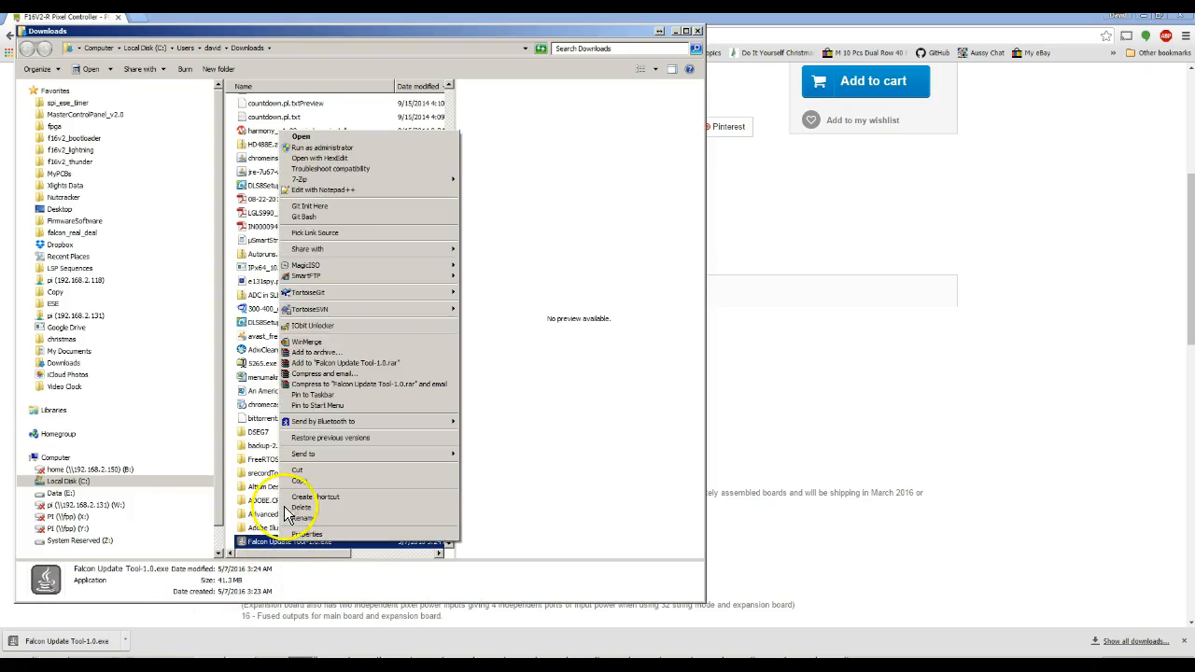
left_click(308, 149)
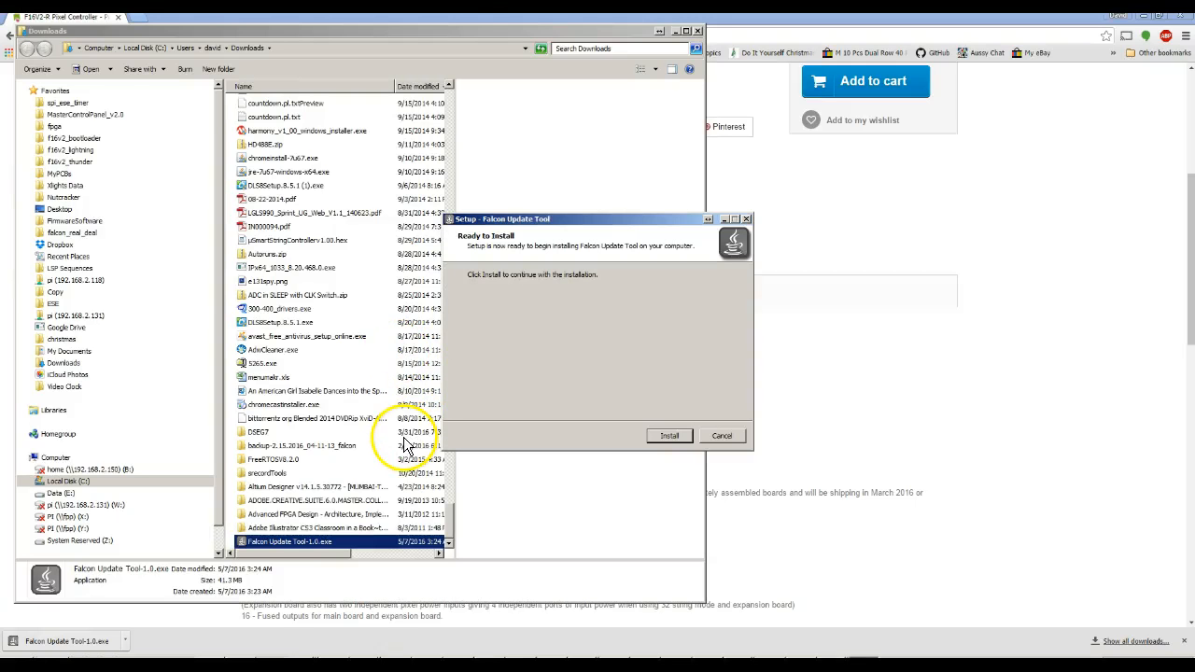
- Install Falcon Update Tool, closing its already running instance, and launch it when setup finishes
key("alt+Tab")
key("alt+Tab")
key("alt+Tab")
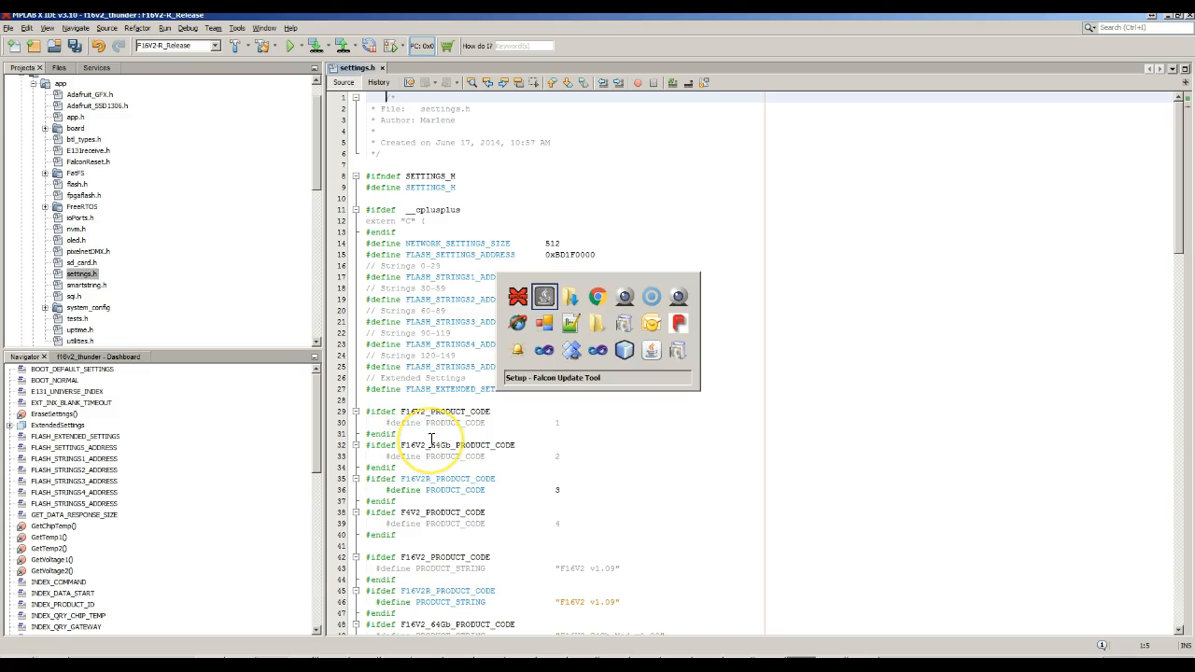
left_click(670, 437)
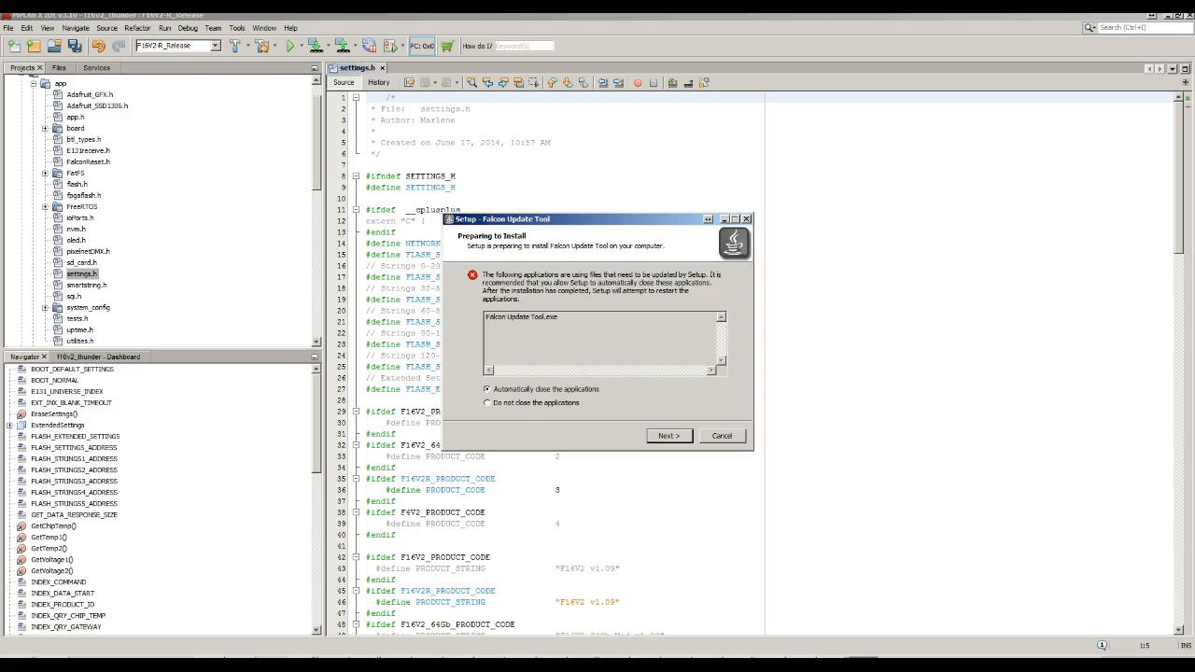
right_click(615, 663)
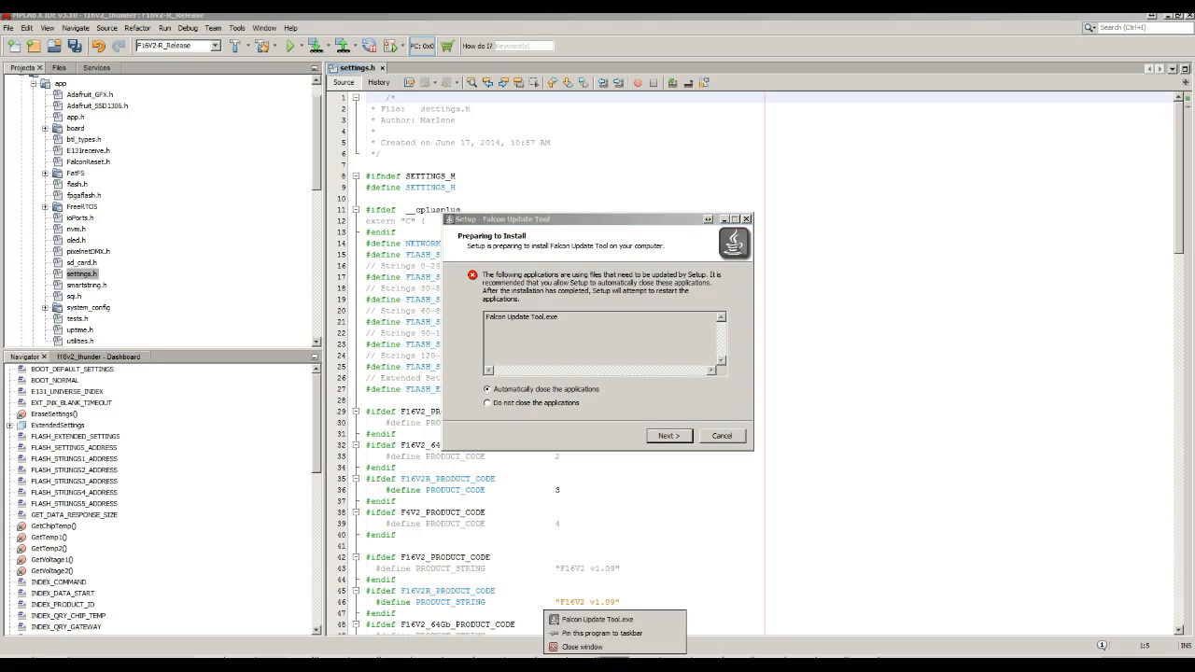
left_click(607, 647)
left_click(658, 436)
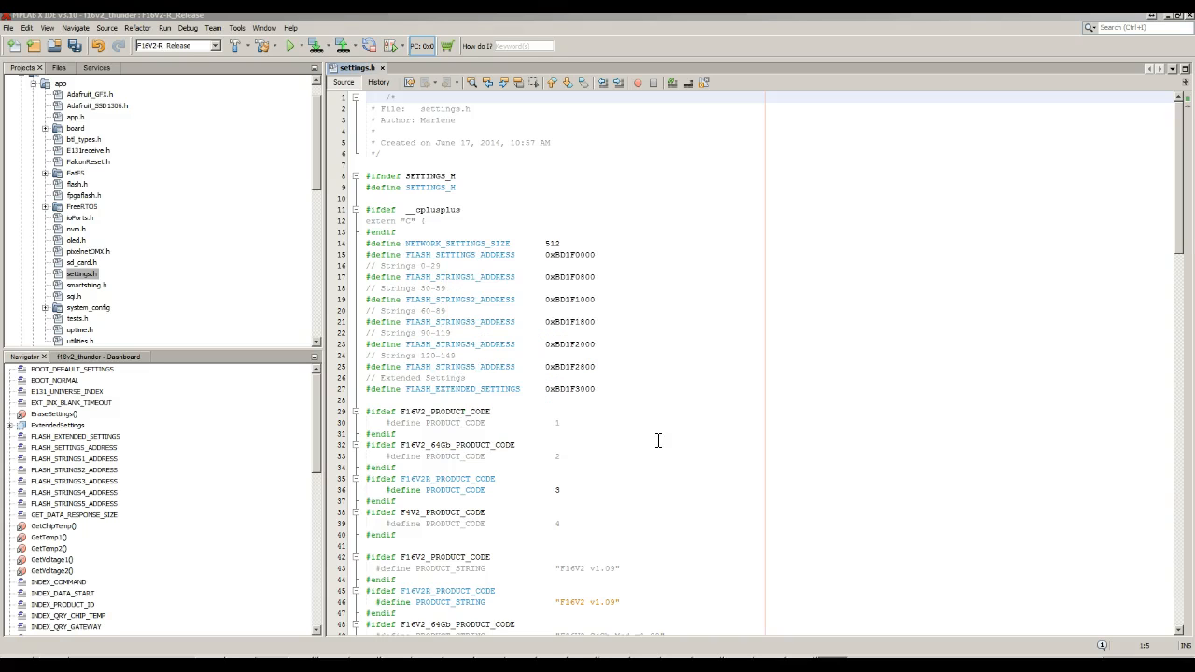
left_click(634, 415)
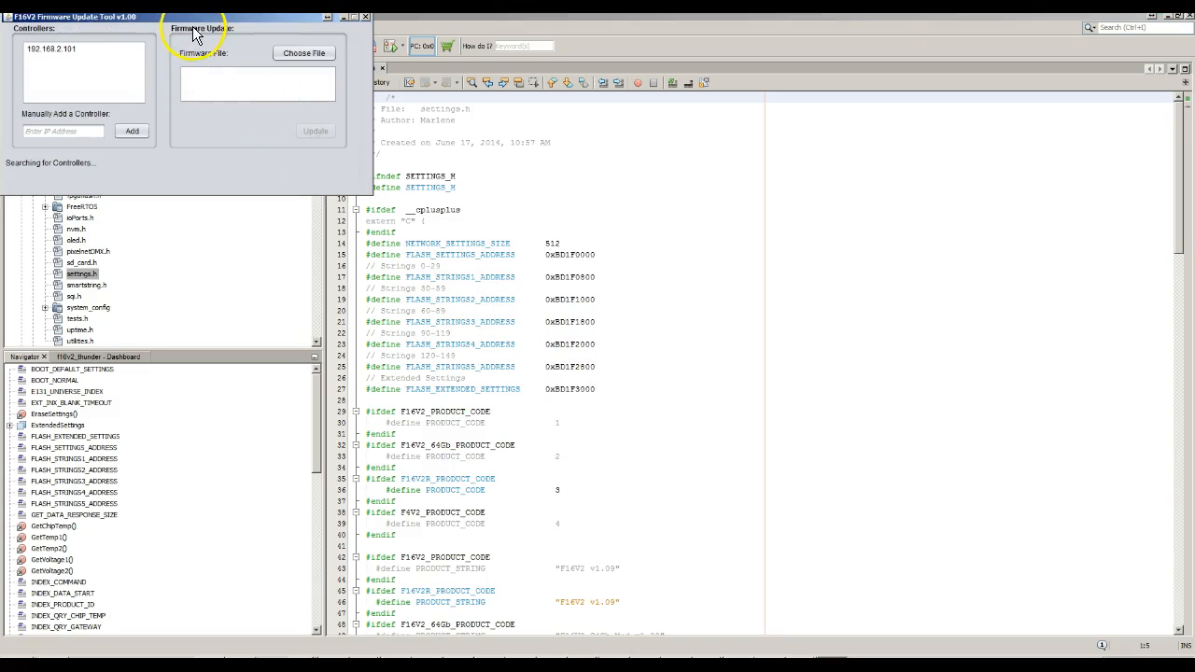
- Select controller 192.168.2.101 in the Firmware Update Tool and bring up the Logitech Webcam Software to view the board's display
left_click_drag(201, 28, 608, 218)
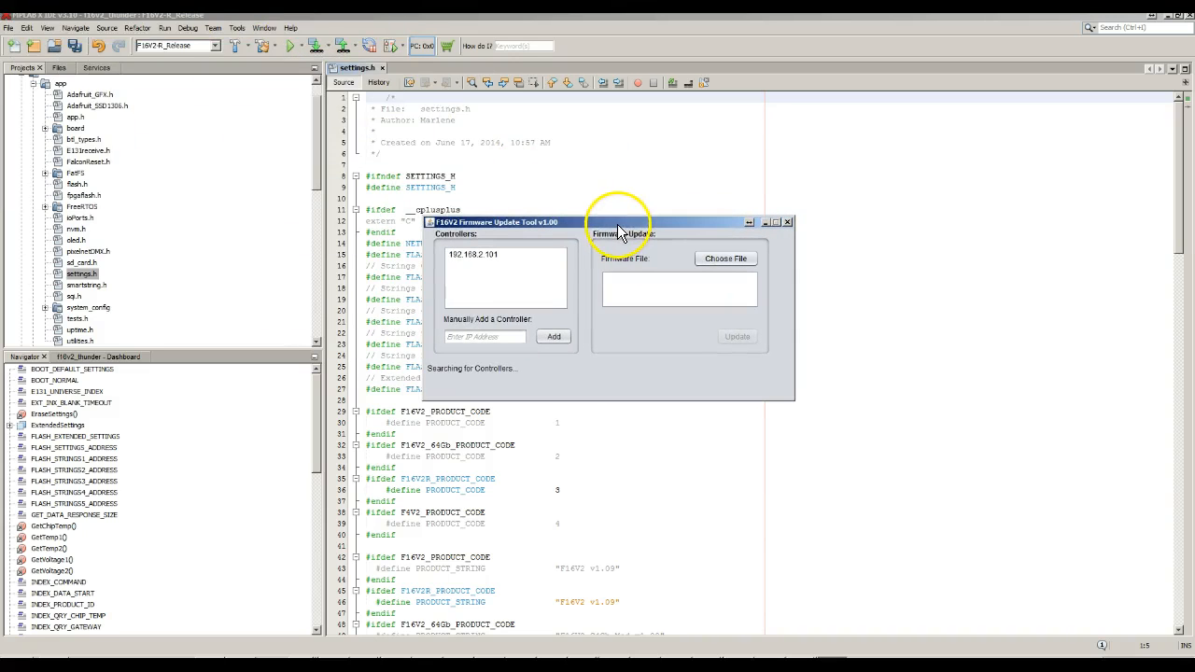
left_click(481, 261)
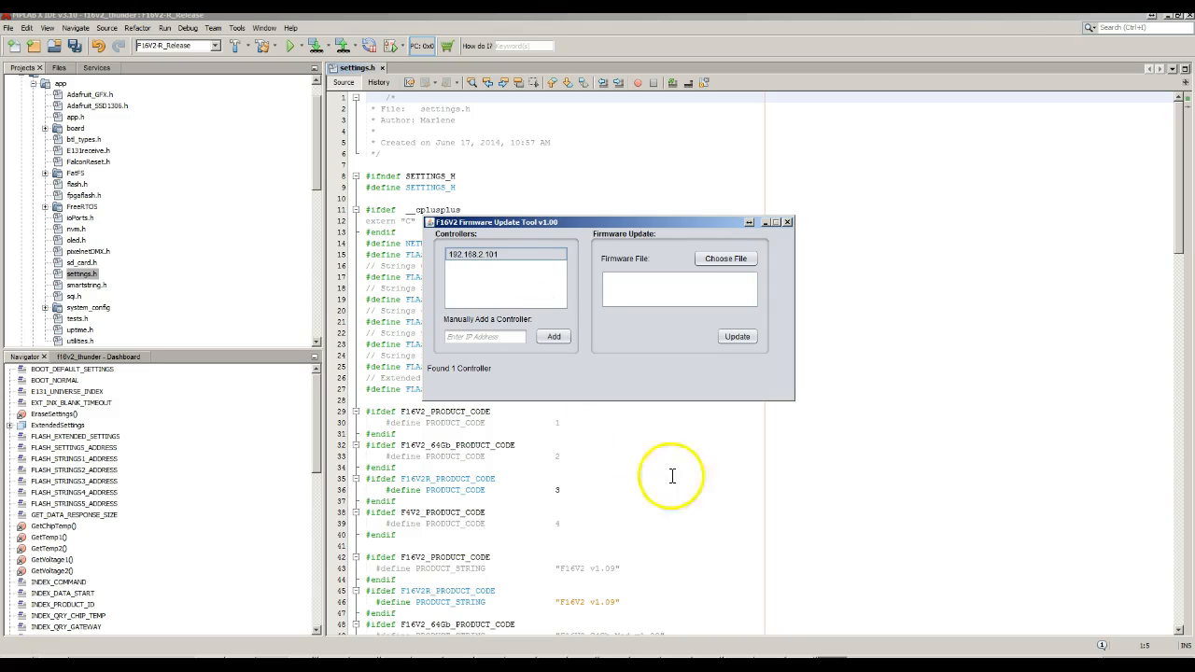
left_click(804, 664)
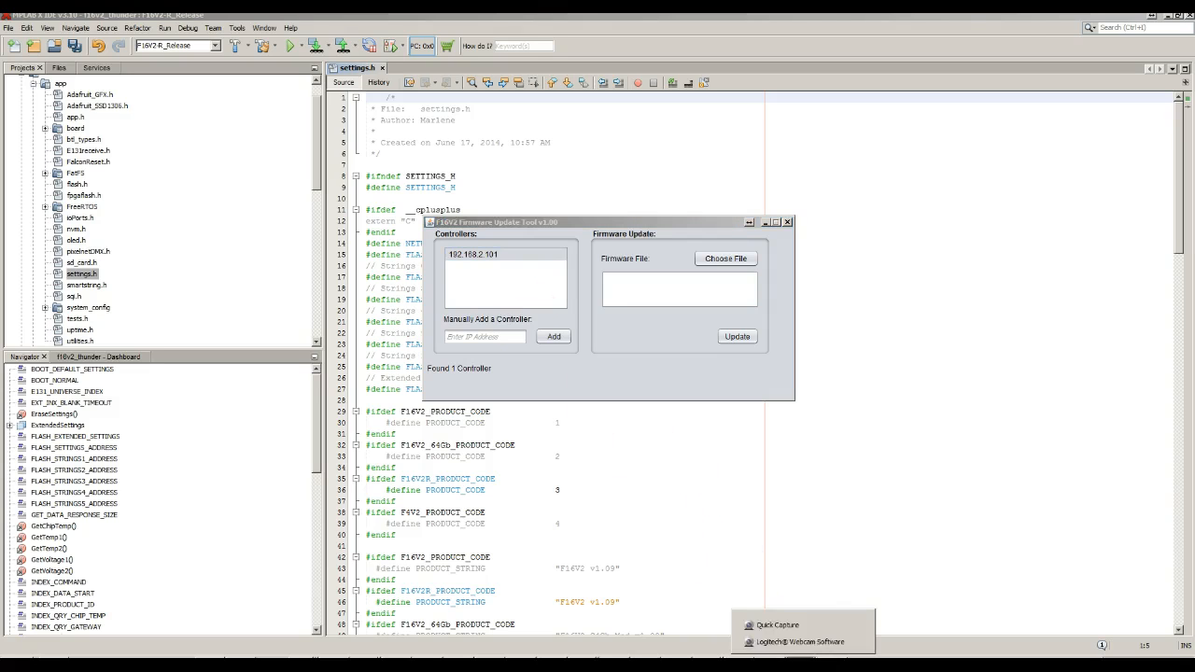
left_click(773, 641)
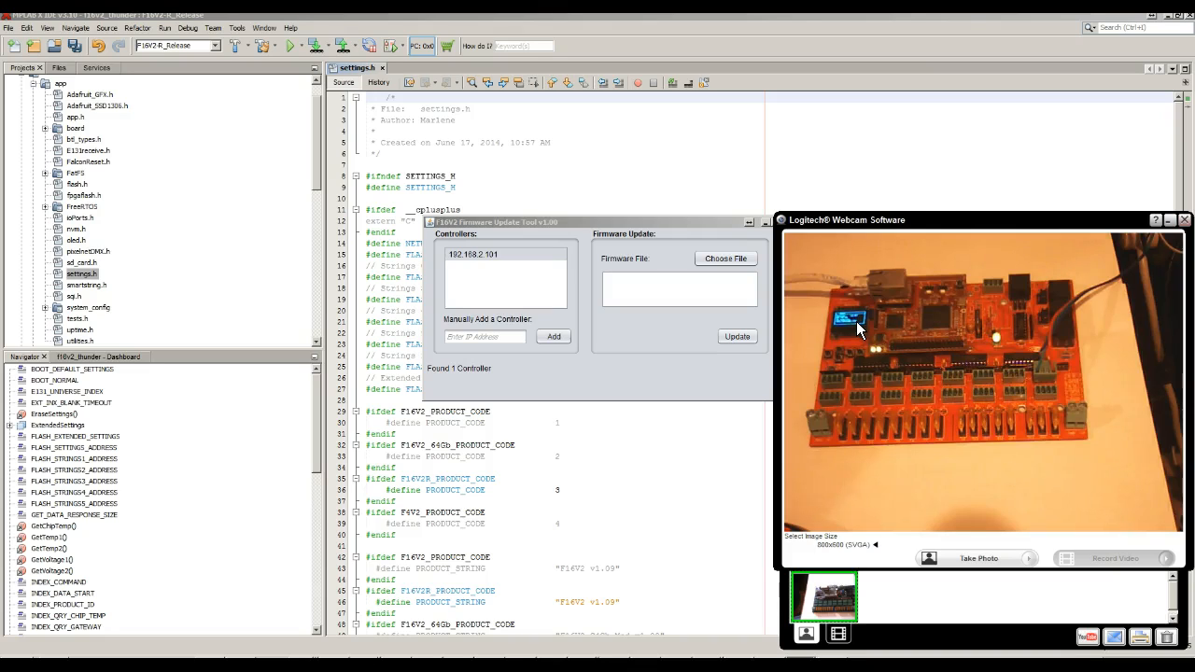
left_click(801, 307)
left_click(600, 224)
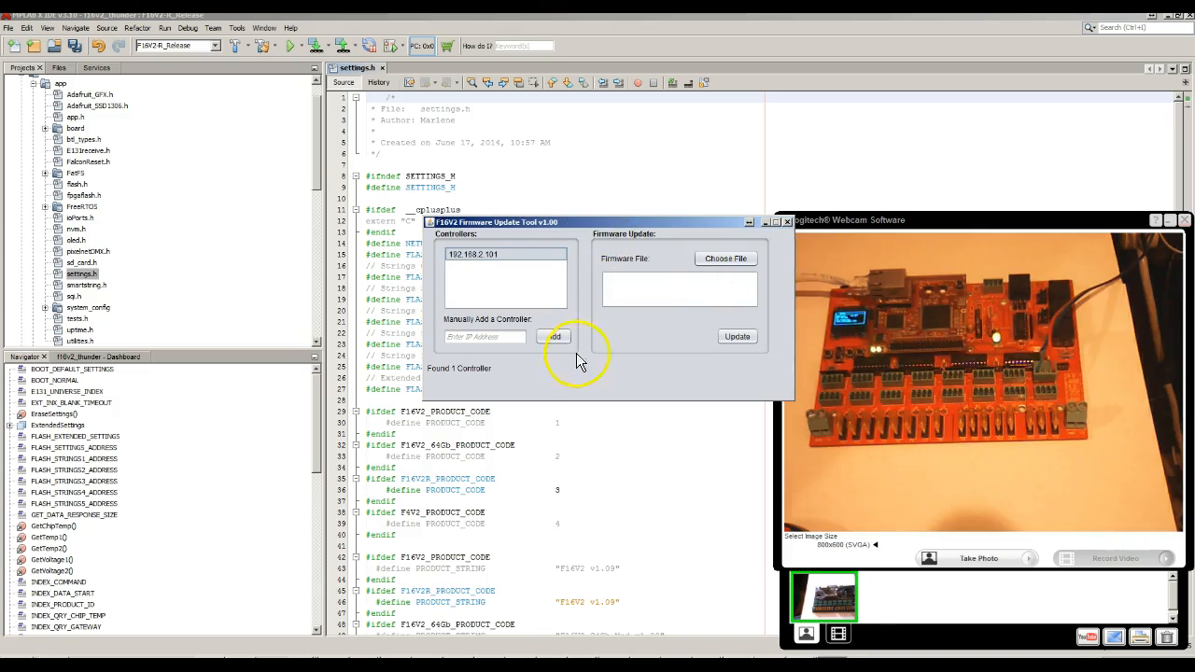
- Switch back to the product page in Chrome and download F16V2R Firmware 1.09 for the red controller
key("alt+Tab")
key("alt+Tab")
key("alt+Tab")
key("alt+Tab")
key("alt+Tab")
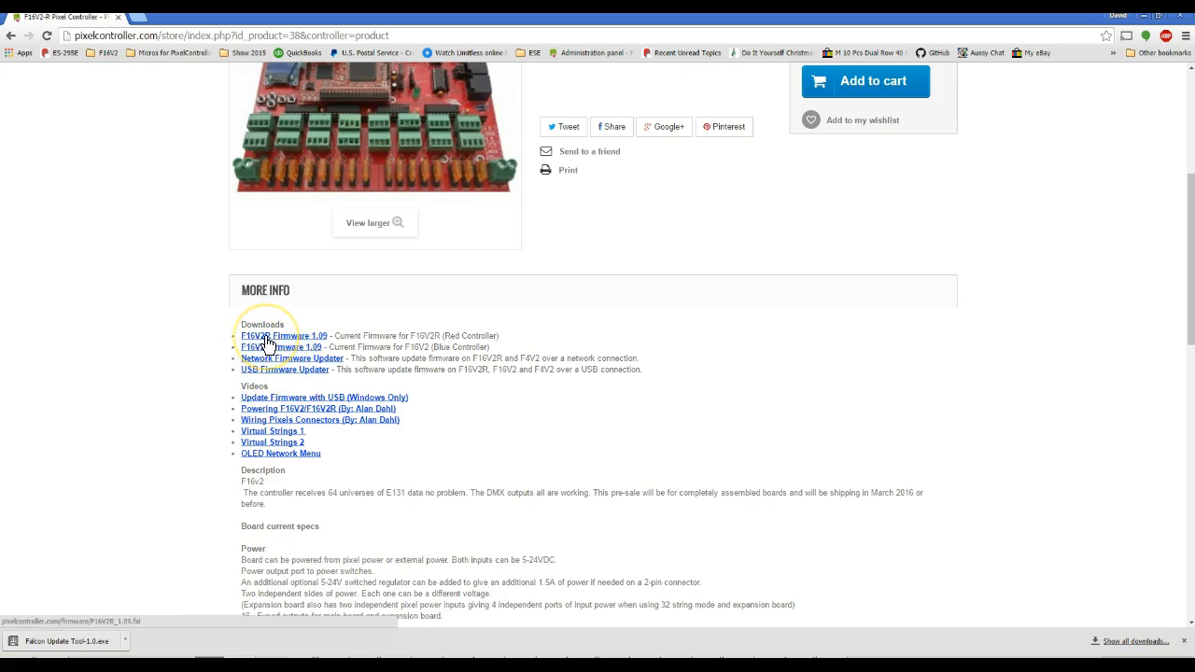
left_click(395, 340)
left_click(270, 336)
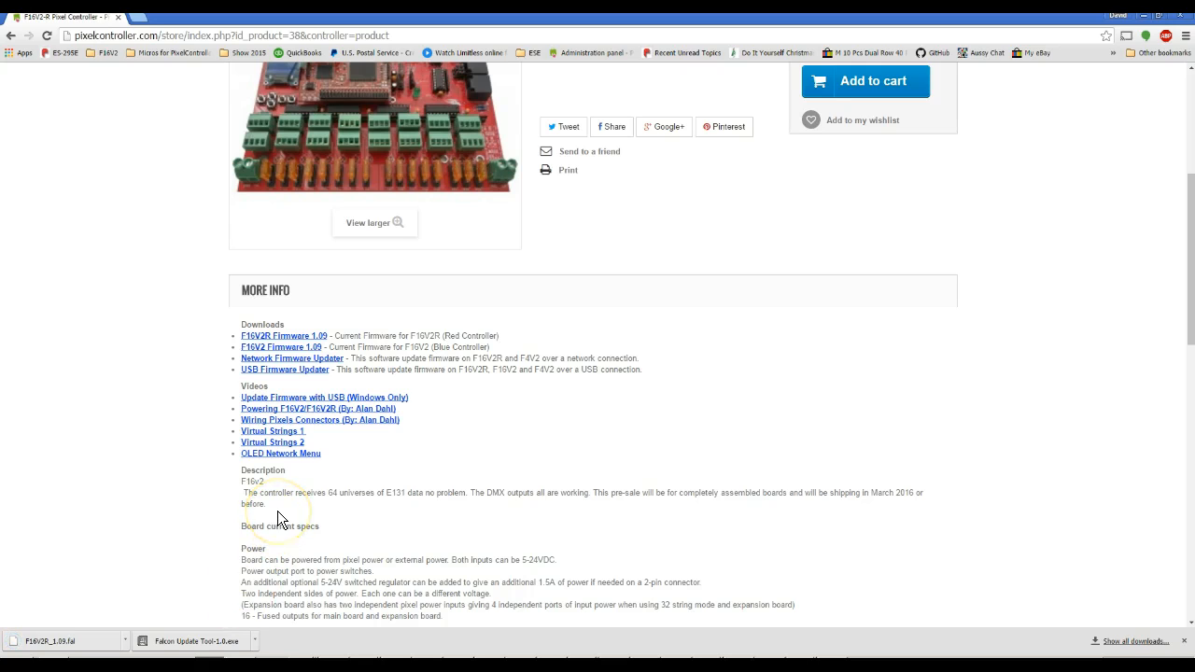
- Return to the F16V2 Firmware Update Tool and choose F16V2R_1.09.fal from the Downloads folder as the firmware file
left_click(136, 644)
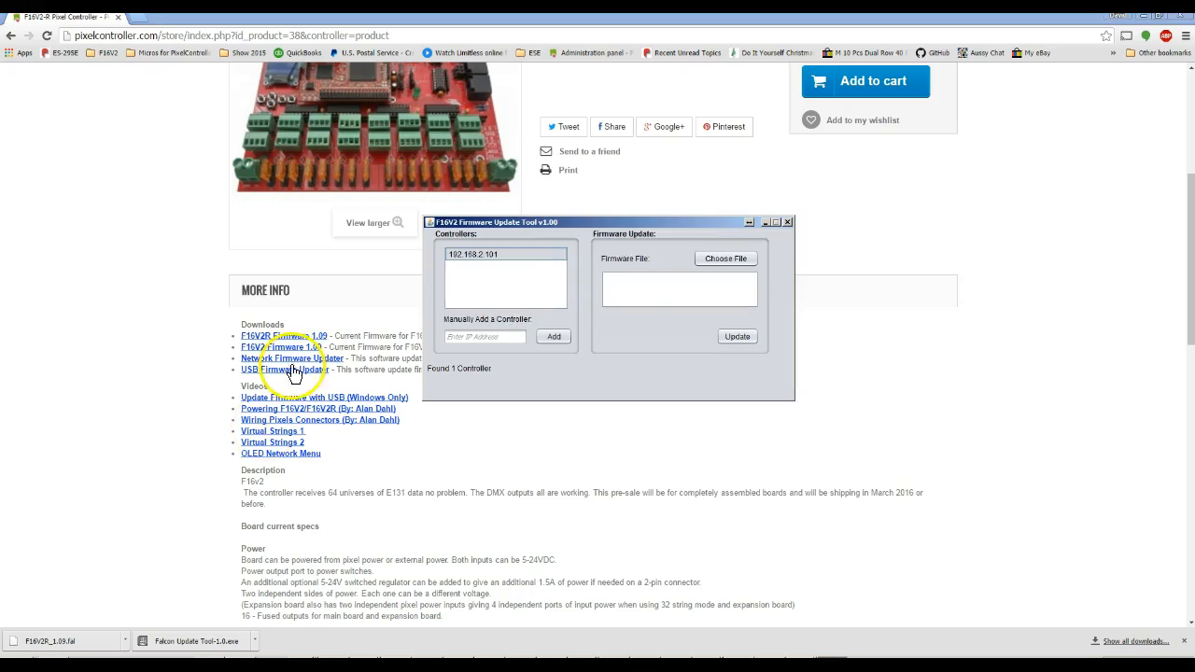
left_click(714, 265)
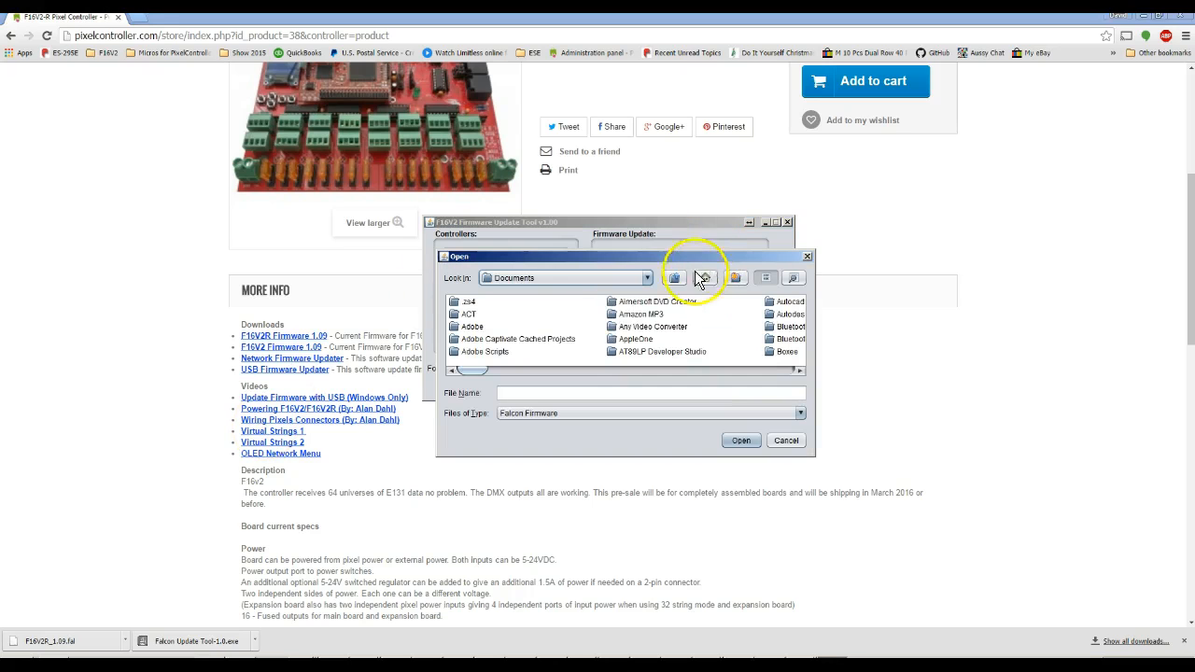
left_click(647, 279)
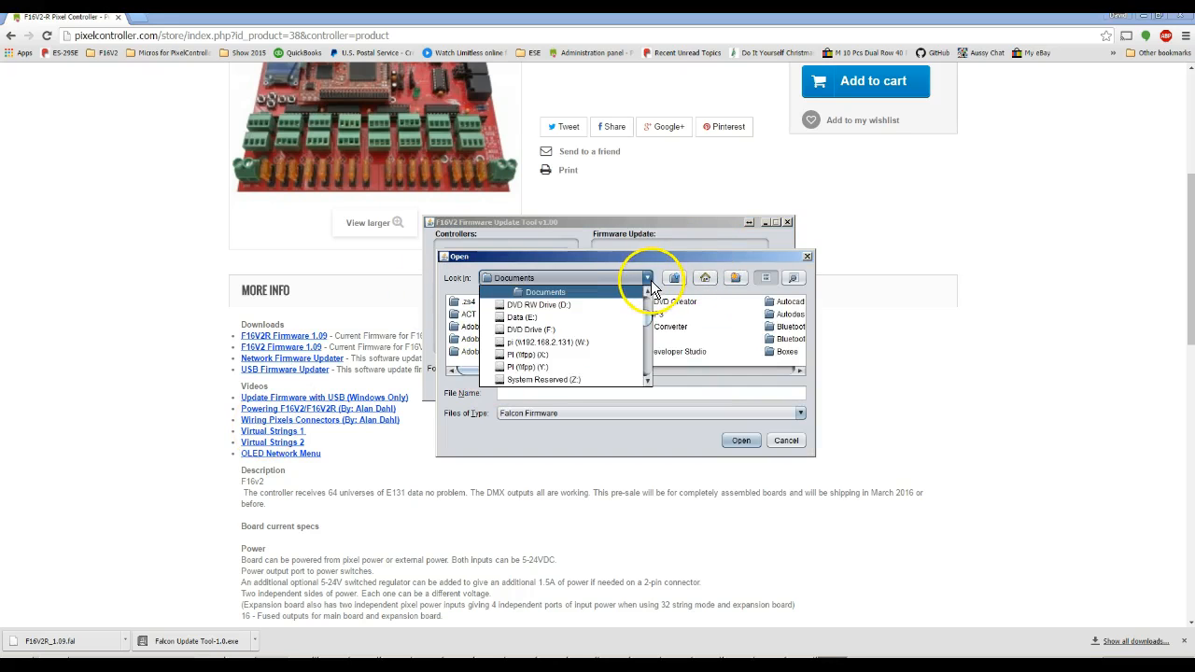
scroll(650, 293, "up", 4)
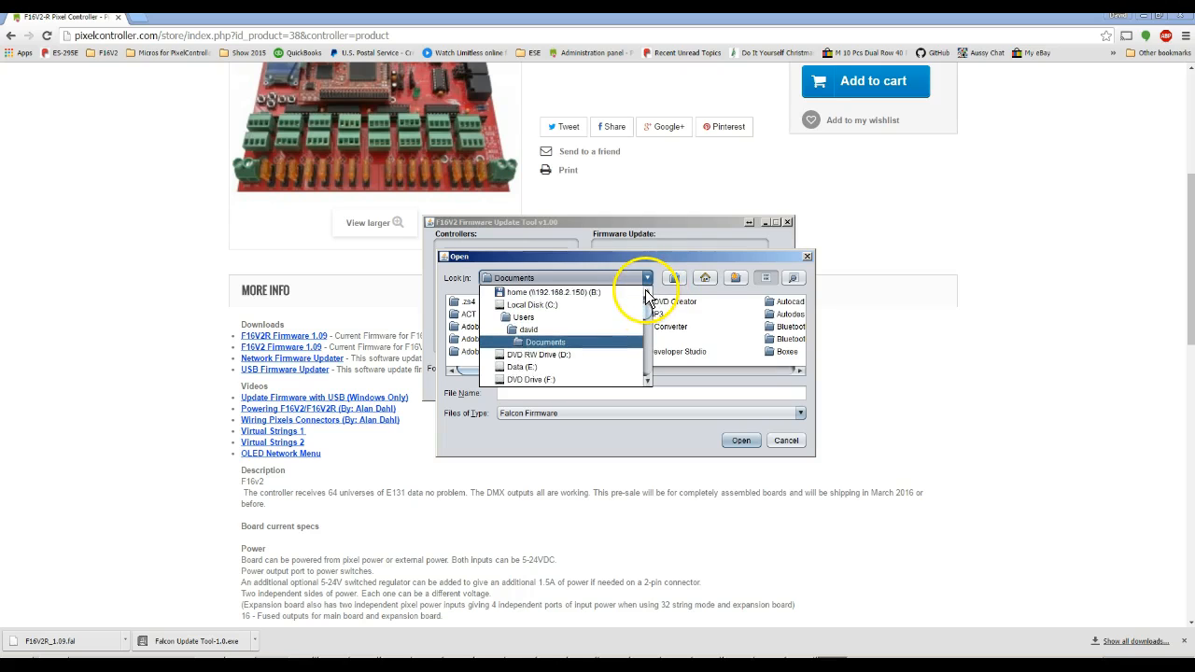
scroll(621, 299, "up", 1)
left_click(521, 343)
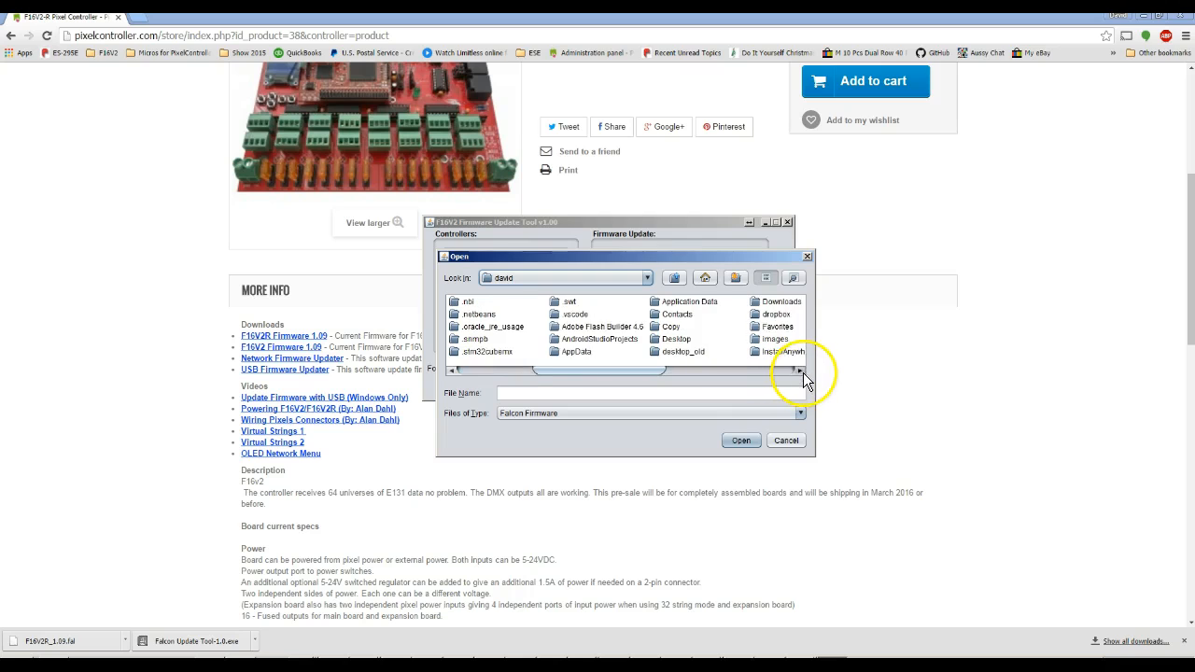
scroll(774, 320, "down", 3)
double_click(778, 306)
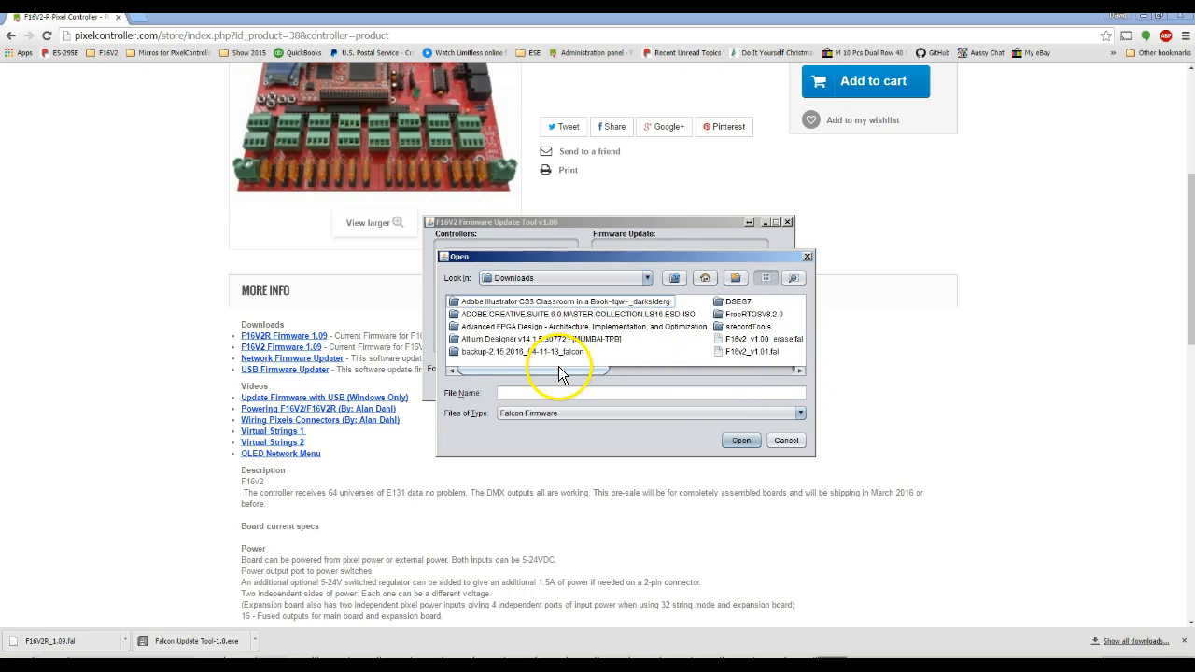
left_click_drag(569, 367, 711, 370)
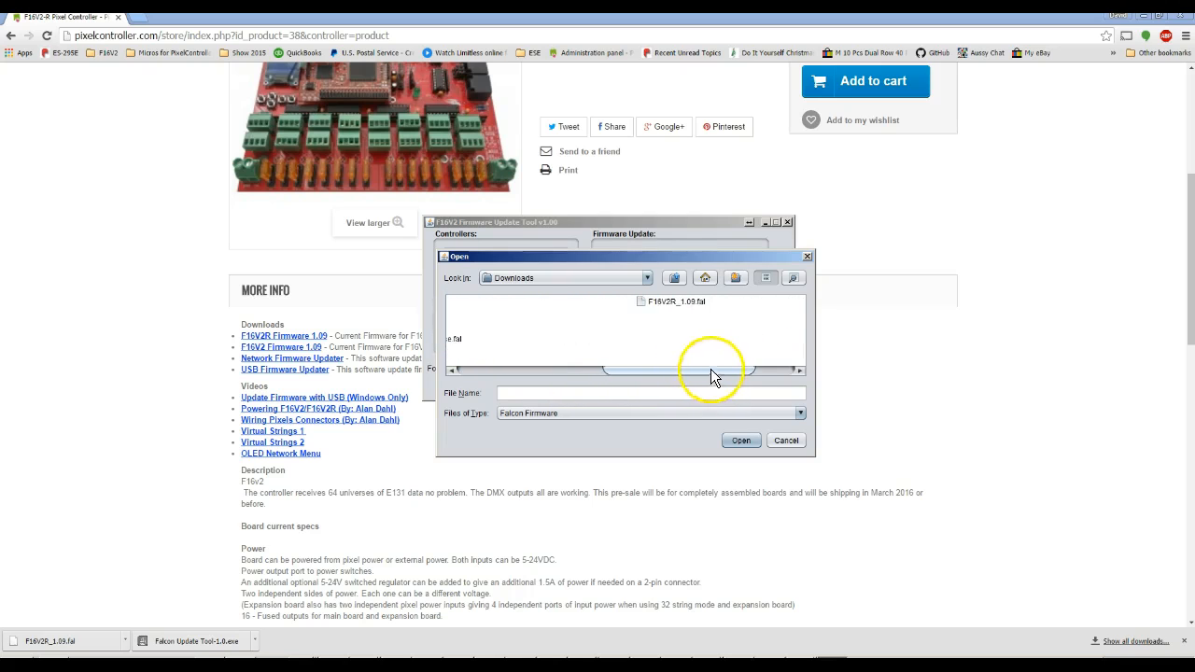
left_click(677, 304)
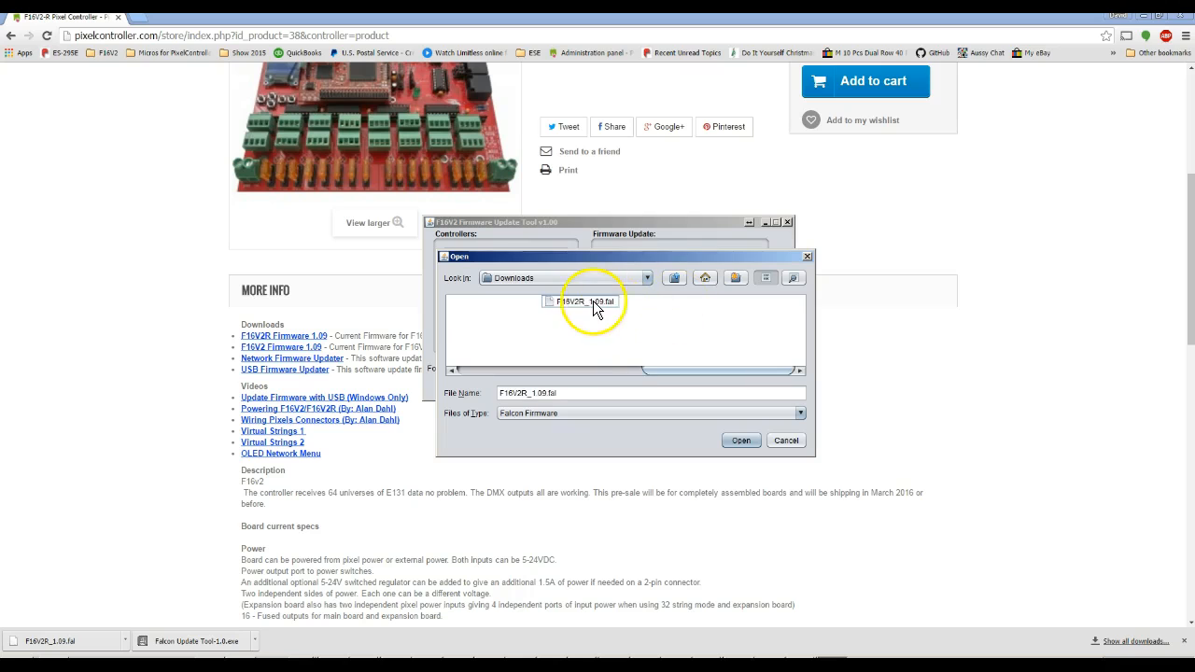
left_click(737, 441)
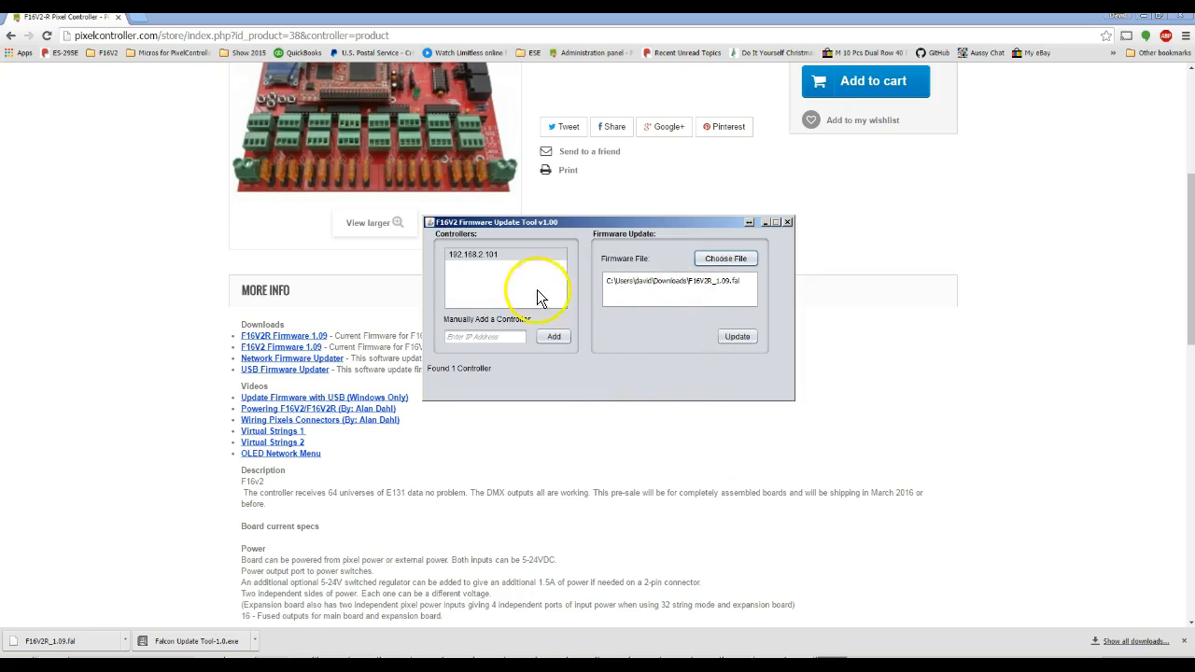
- Start the firmware update on controller 192.168.2.101 and bring the webcam view of the board to the front
left_click(492, 258)
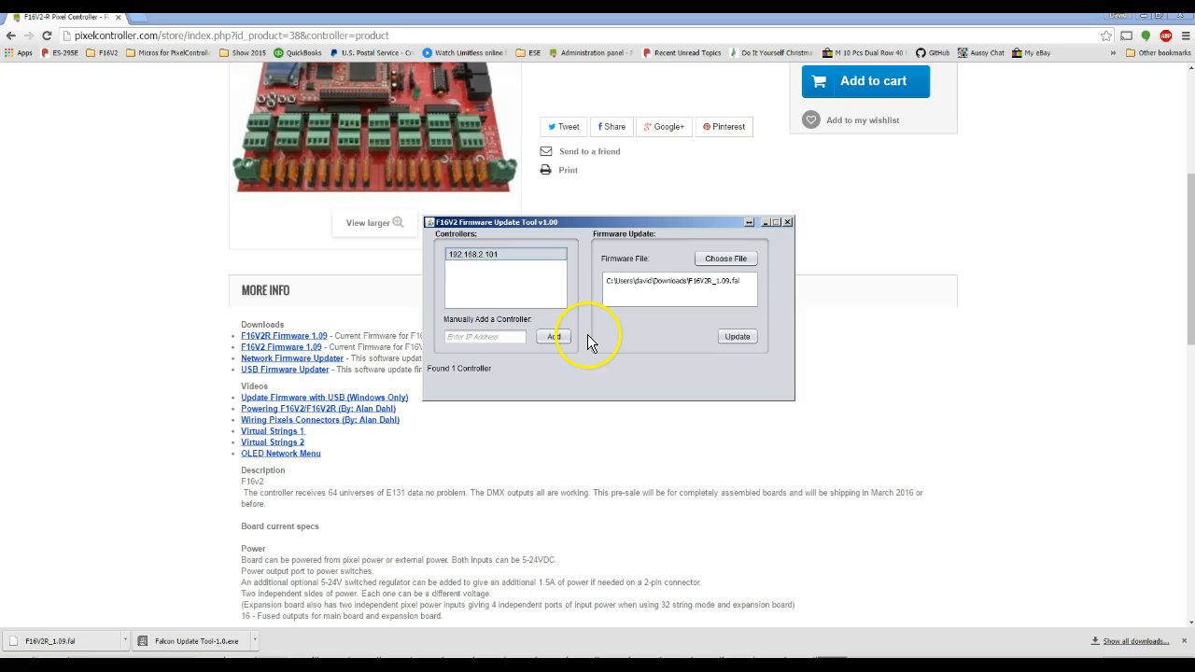
left_click(728, 335)
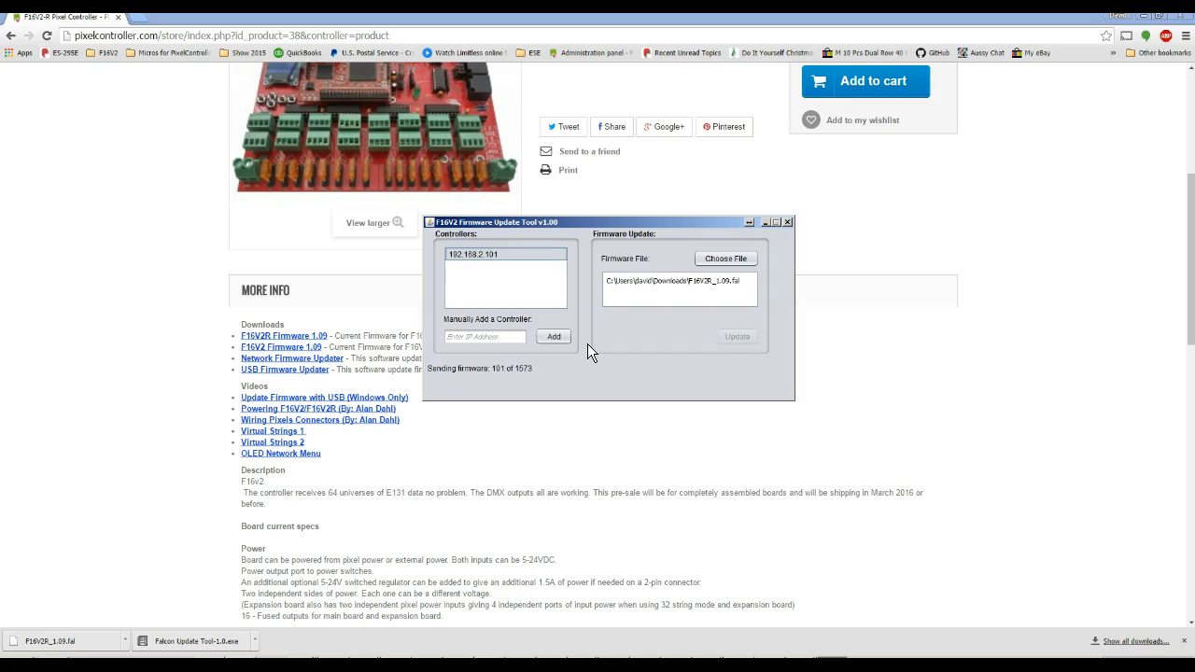
key("alt+Tab")
key("alt+Tab")
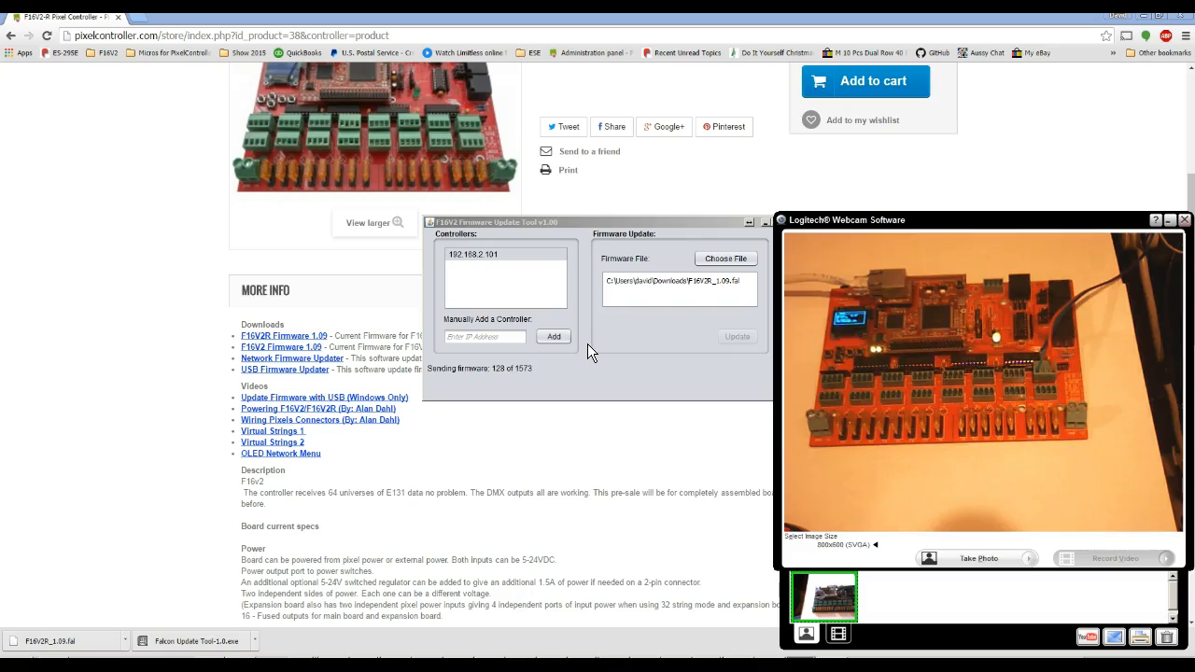